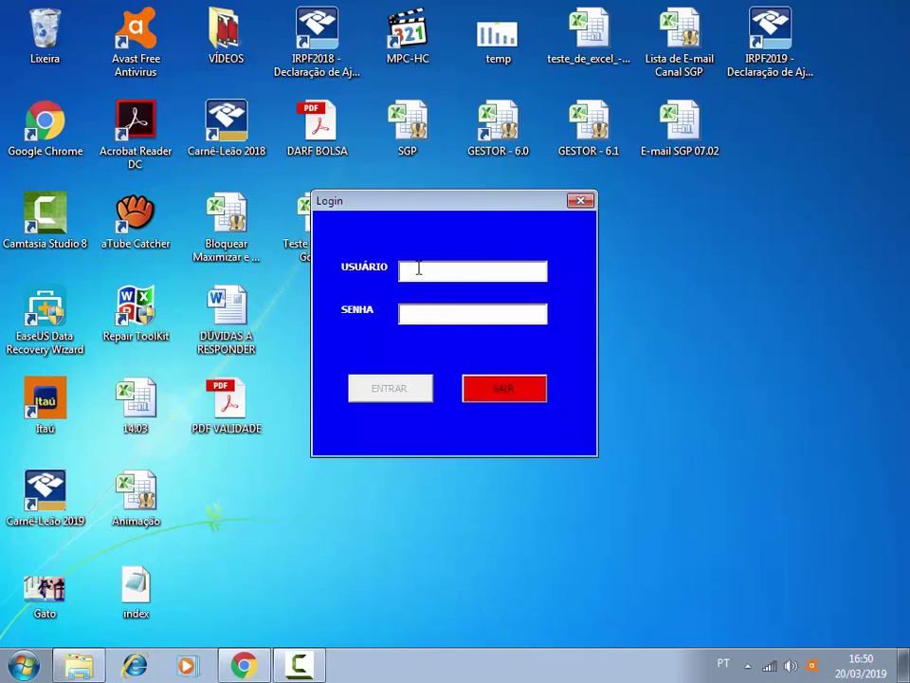
- Log in to the stock control system with the user name and password, then dismiss the welcome greeting
text(L)
text(UAN)
key(Tab)
text(***)
key(Return)
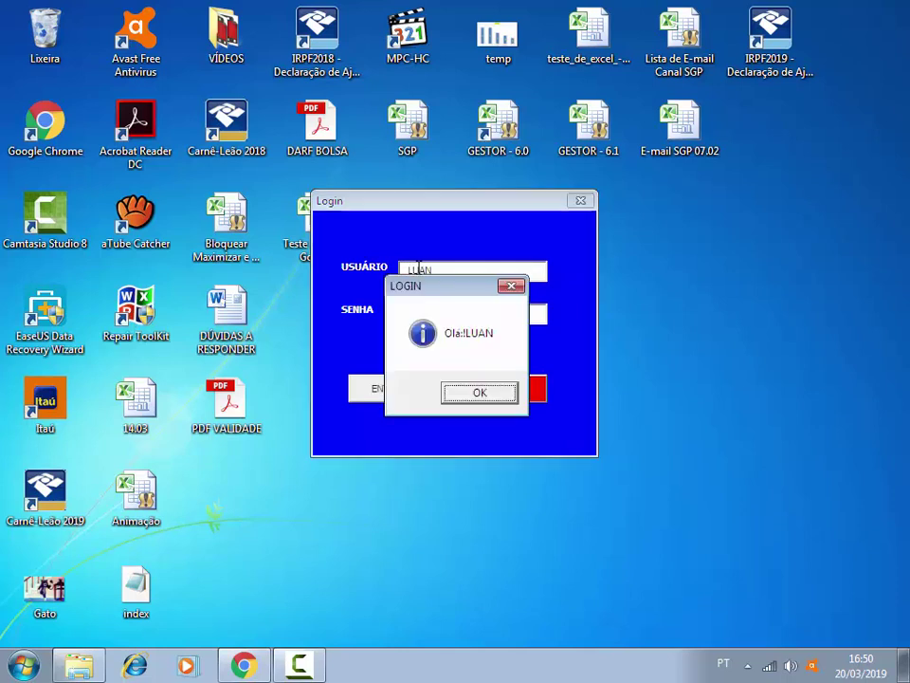
key(Return)
- Finish logging in, open the Validade Produtos expiry report and dismiss the missing-date error
click(378, 398)
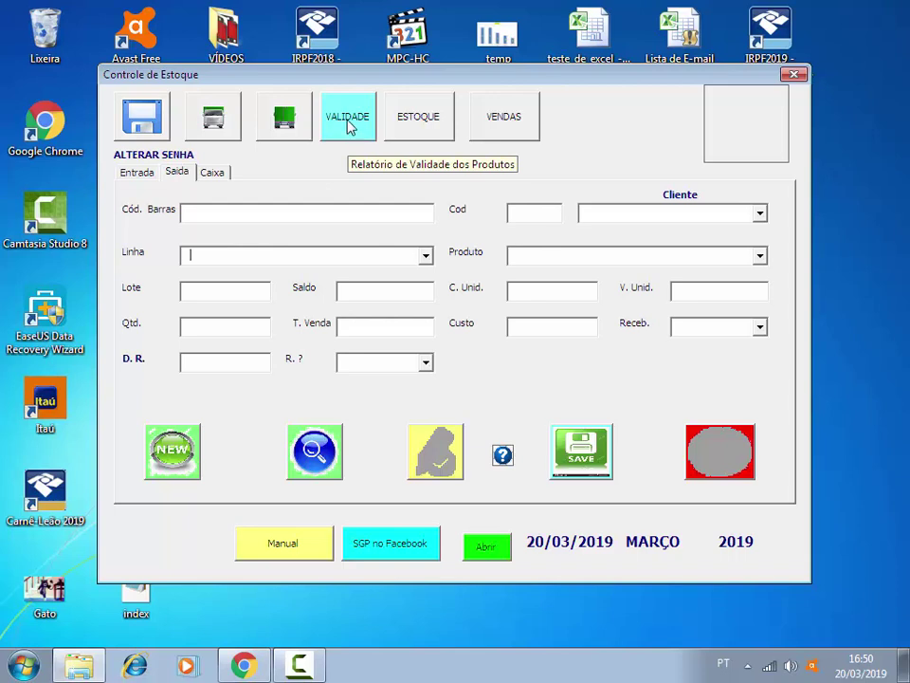
click(349, 127)
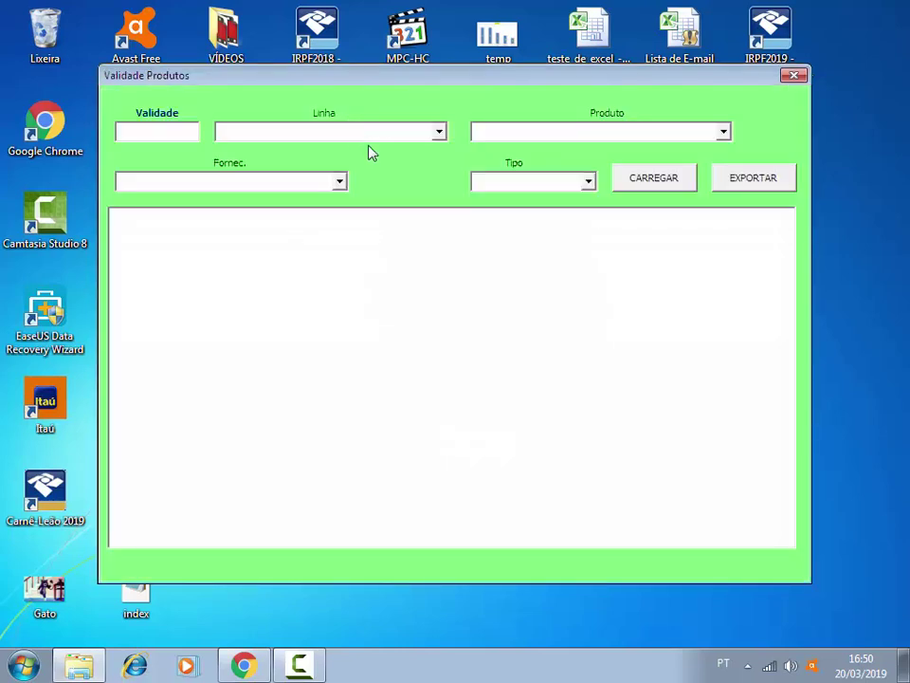
click(630, 180)
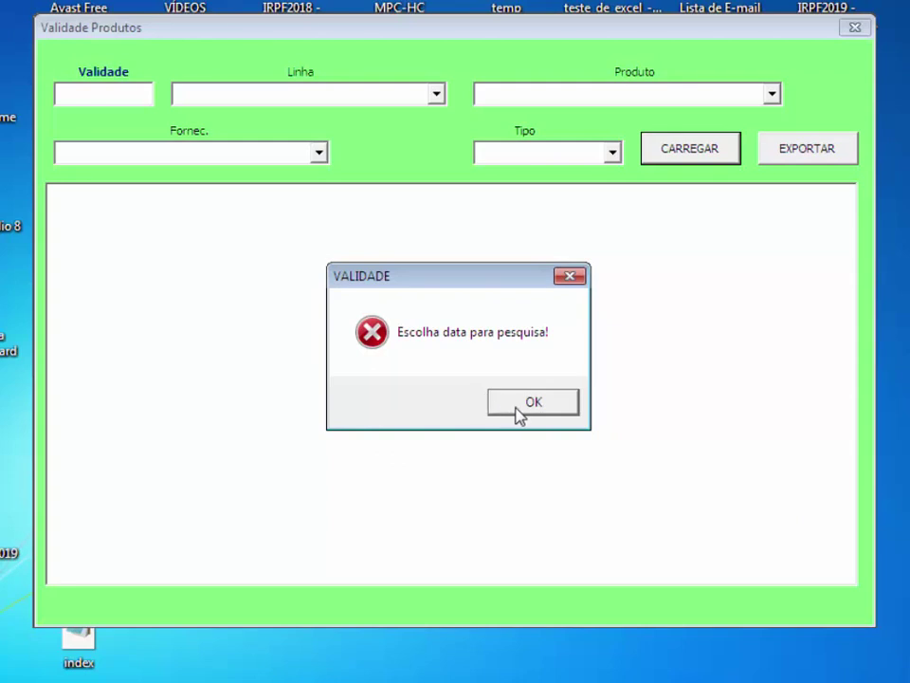
click(531, 403)
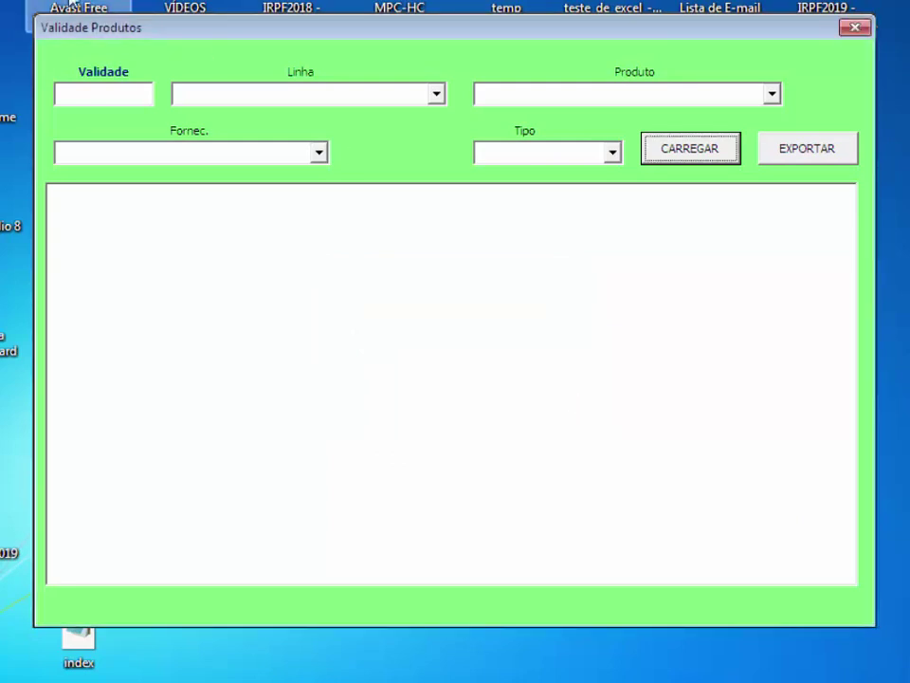
- Set the expiry report's Validade cut-off date to 25/06/2019
click(106, 80)
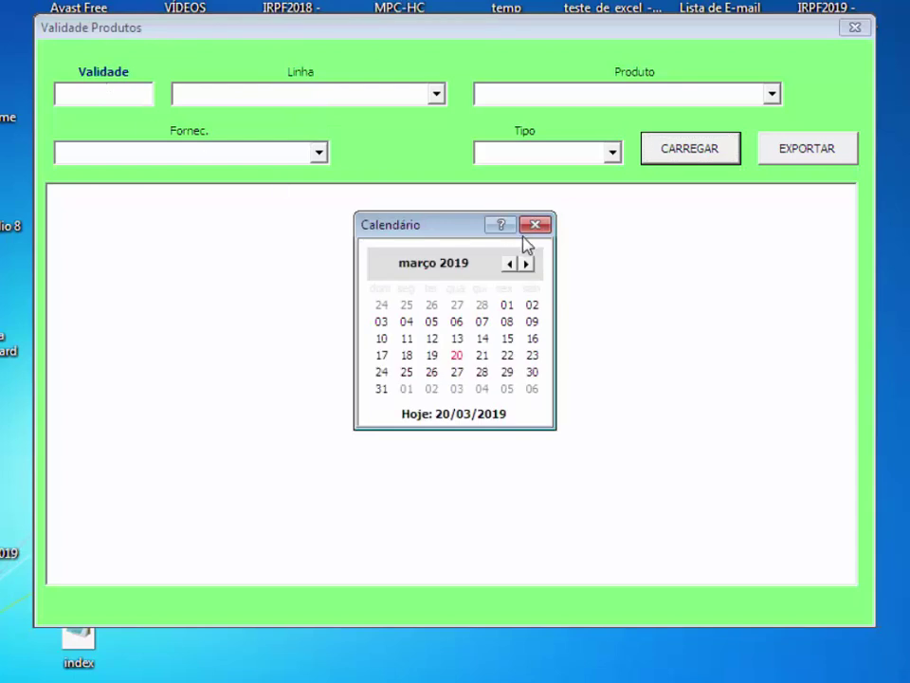
click(526, 264)
click(526, 264)
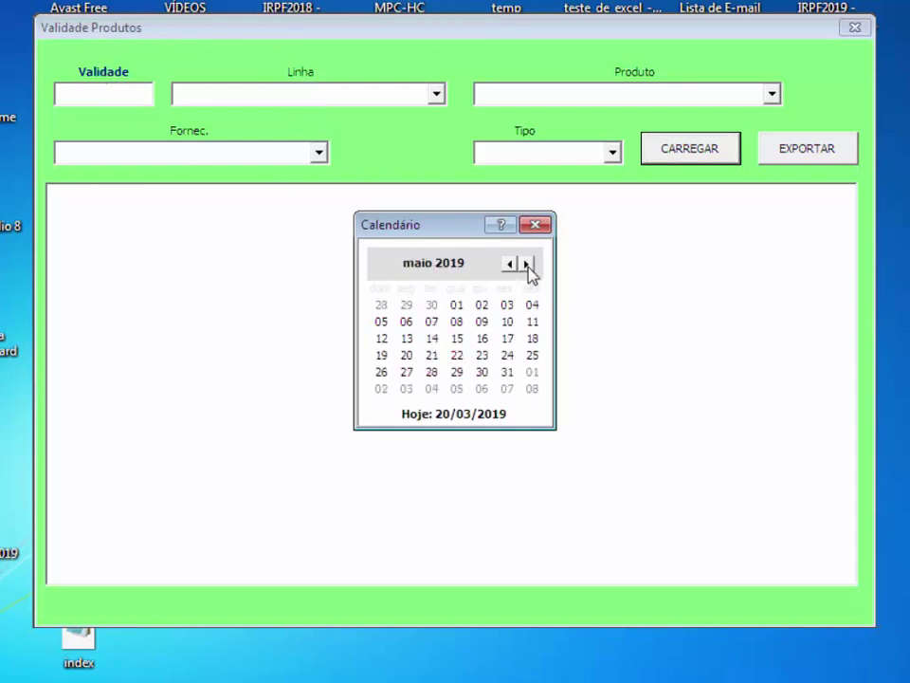
click(527, 264)
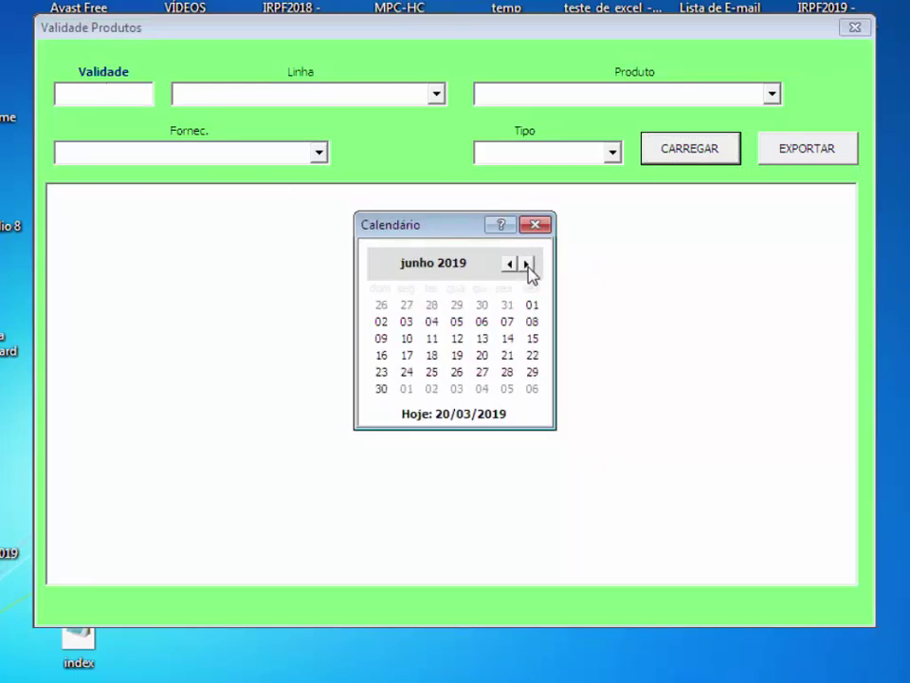
click(433, 373)
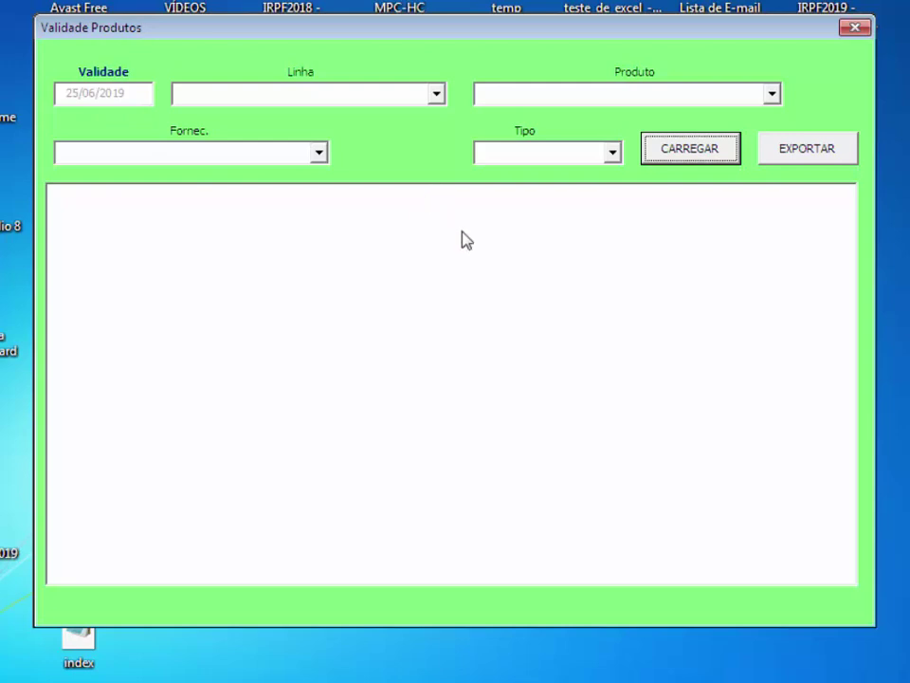
- Check the product line and supplier lists, then set the report type to LOTES: COM SALDO
click(436, 94)
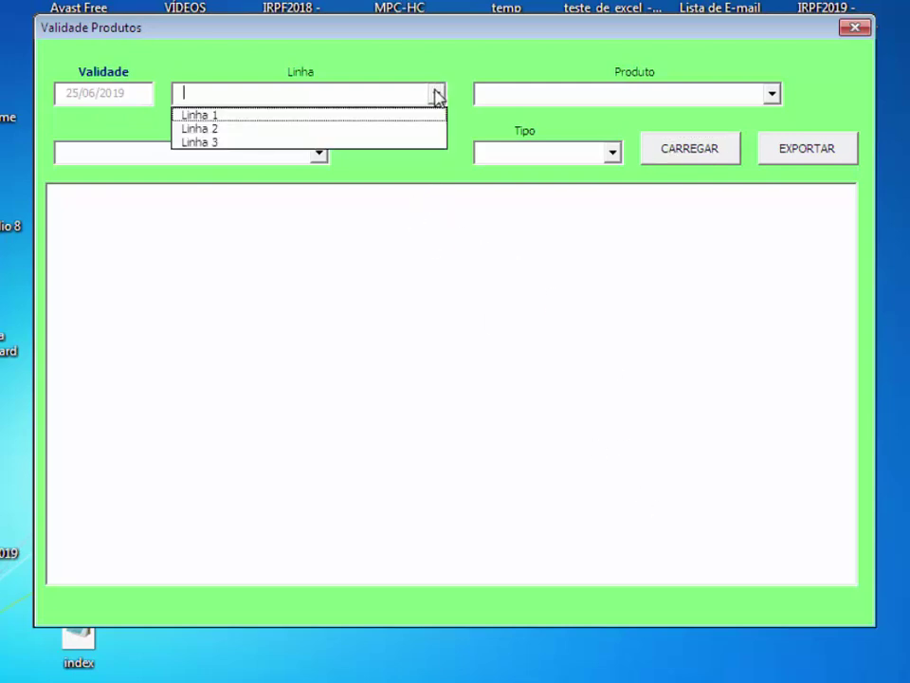
click(436, 94)
click(318, 152)
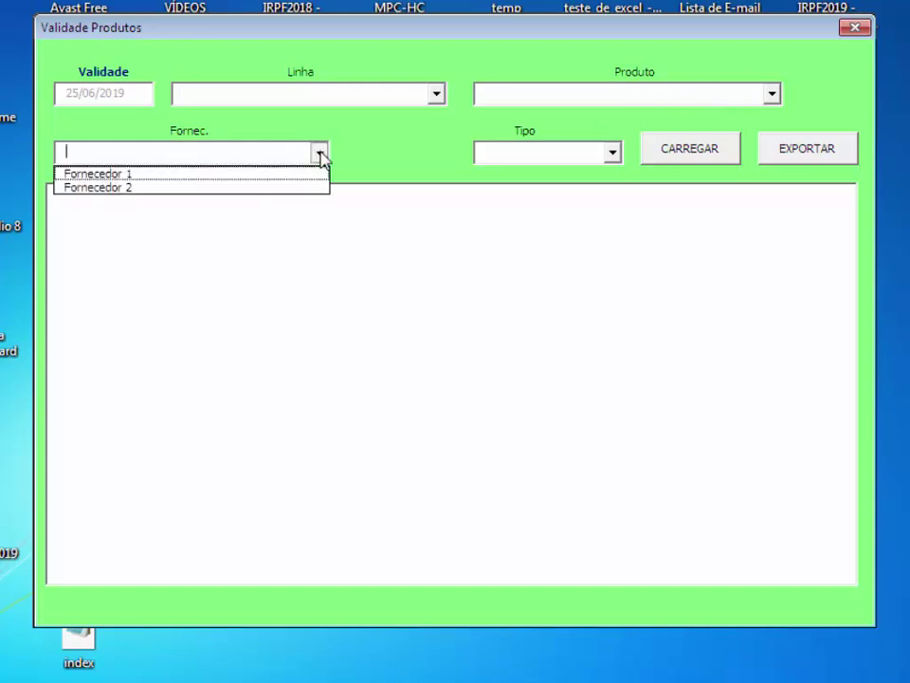
click(320, 153)
click(620, 152)
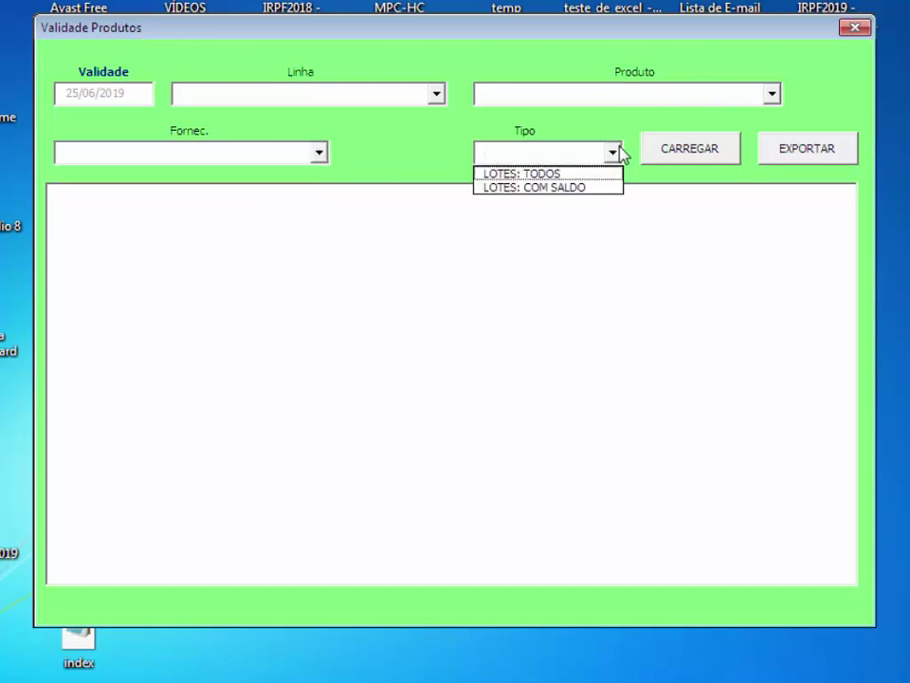
click(567, 187)
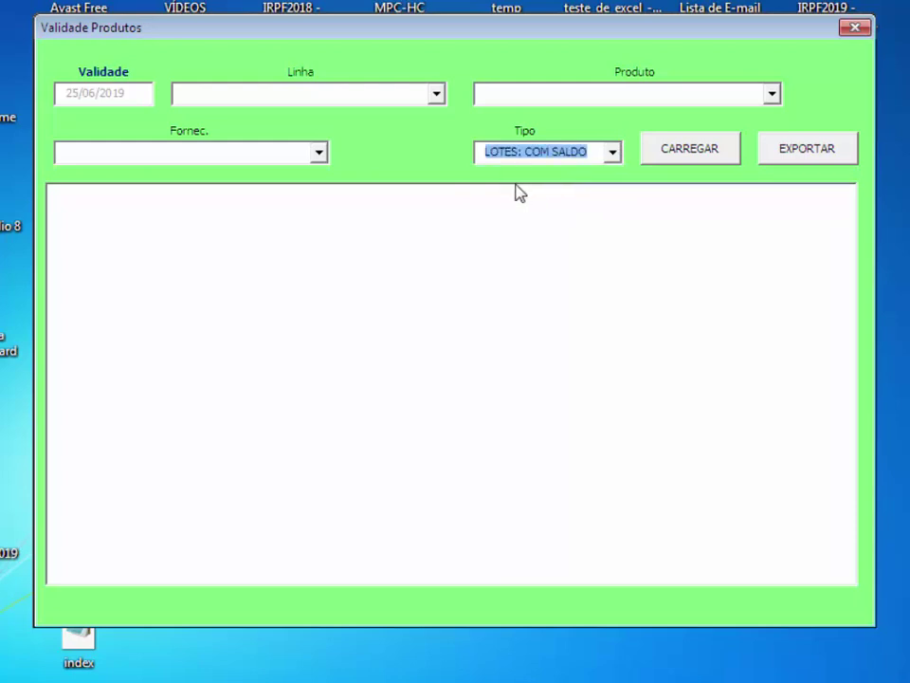
- Load the lots with balance expiring by 25/06/2019 and select the first lot
click(684, 164)
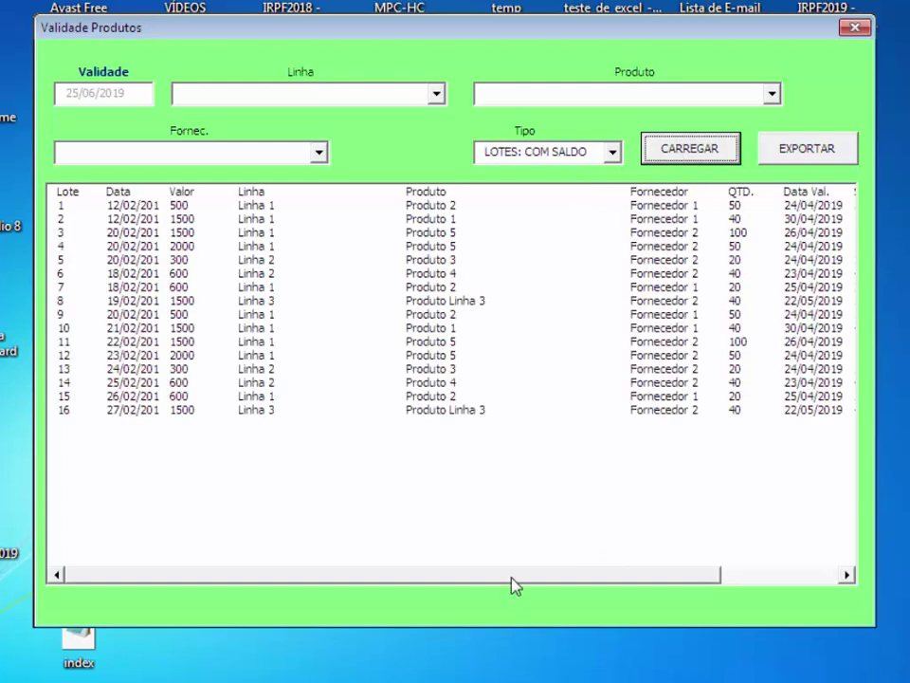
drag(510, 576, 636, 590)
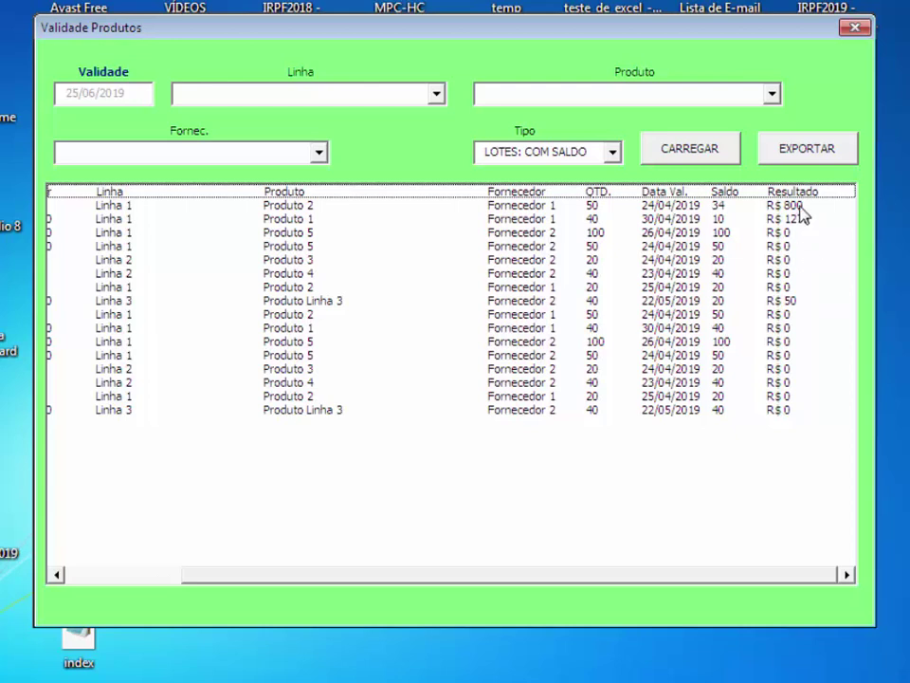
click(648, 206)
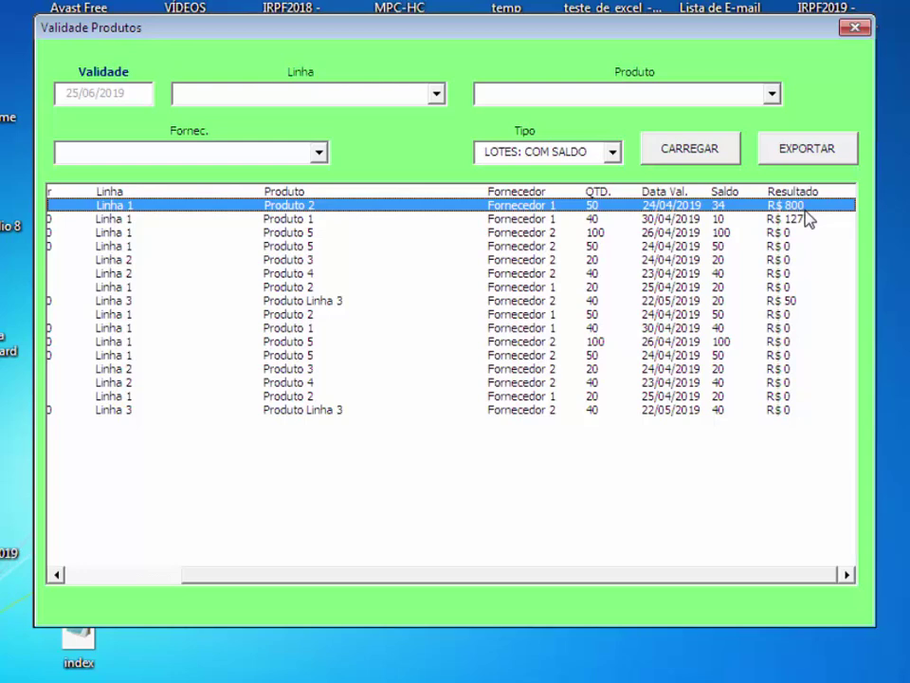
- Filter the report to Linha 1, reload it, and close the expiry report form
drag(670, 575, 274, 574)
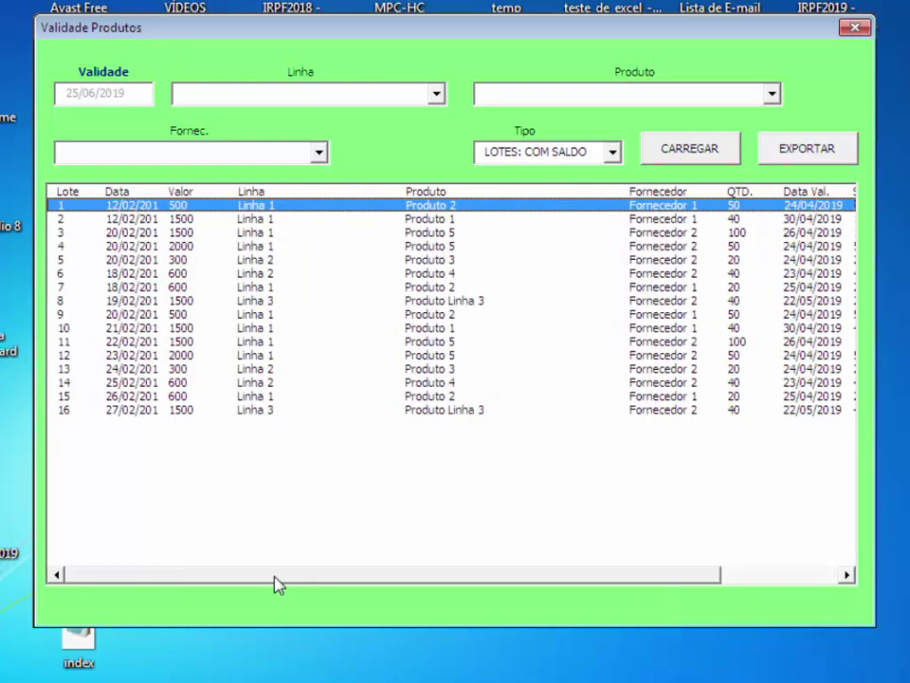
click(428, 91)
click(345, 118)
click(685, 152)
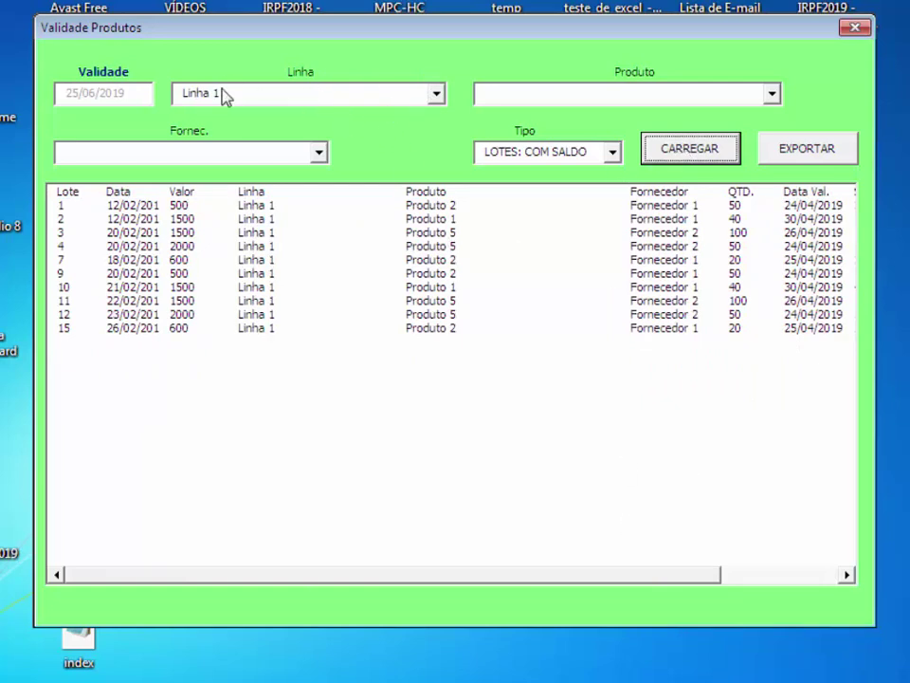
click(854, 29)
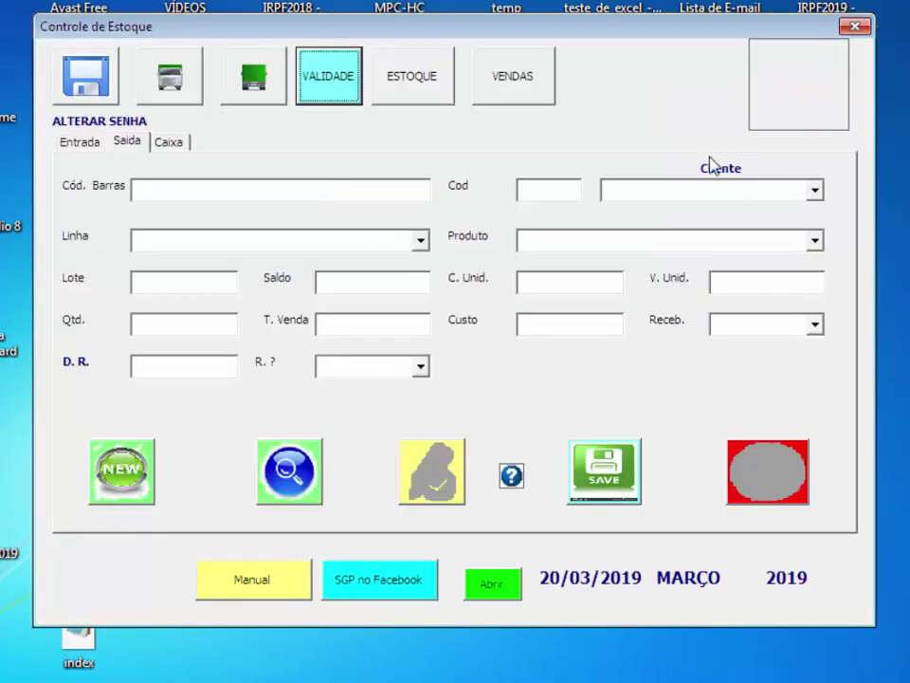
- Reopen the expiry report and set the cut-off date to 30/05/2019
click(343, 77)
click(112, 80)
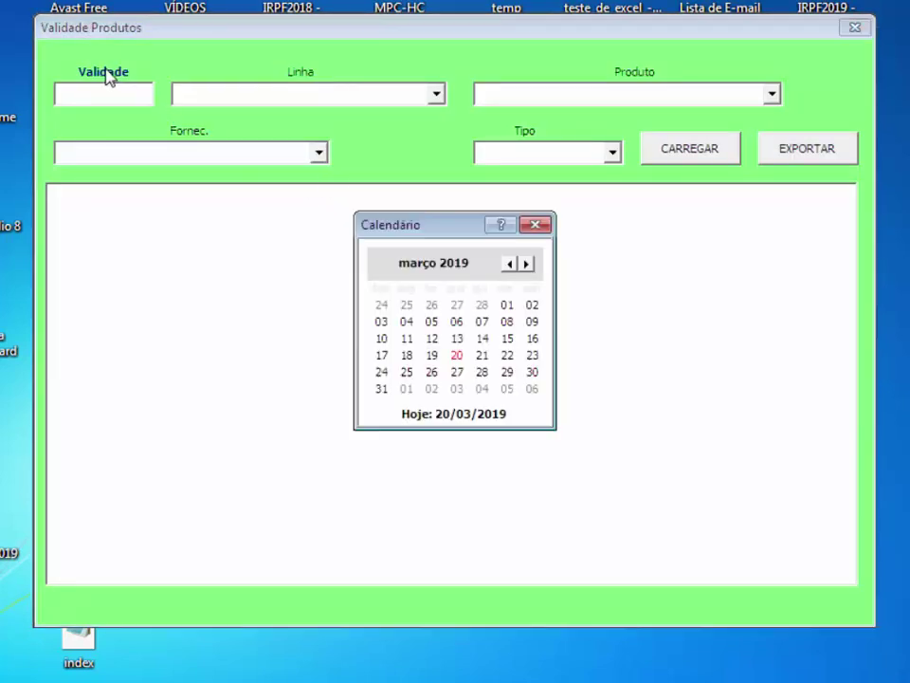
click(527, 264)
click(527, 265)
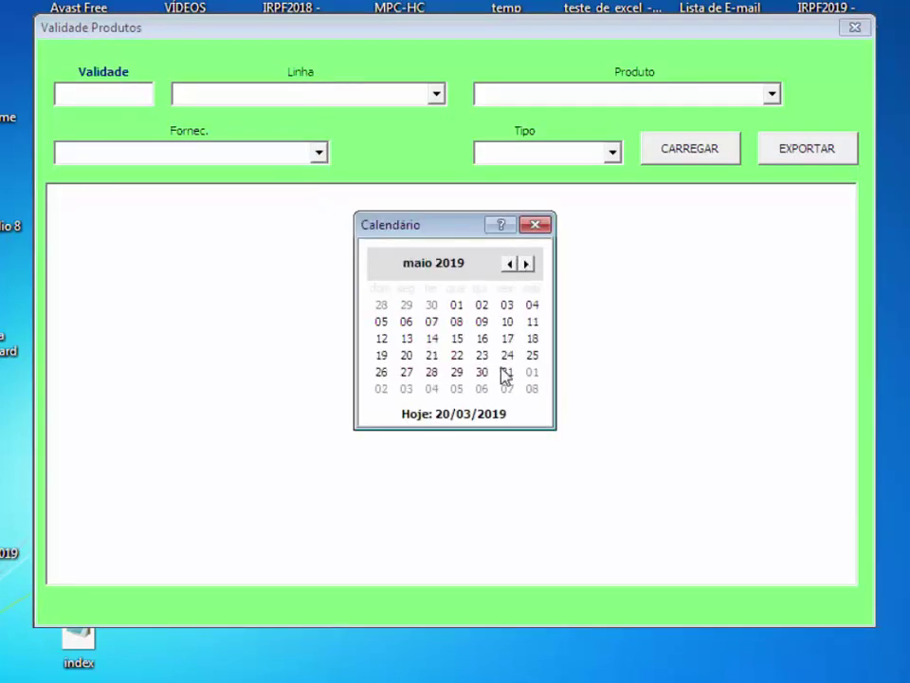
click(481, 372)
- Set the report type to LOTES: COM SALDO and load the 16 matching lots
click(437, 94)
click(189, 104)
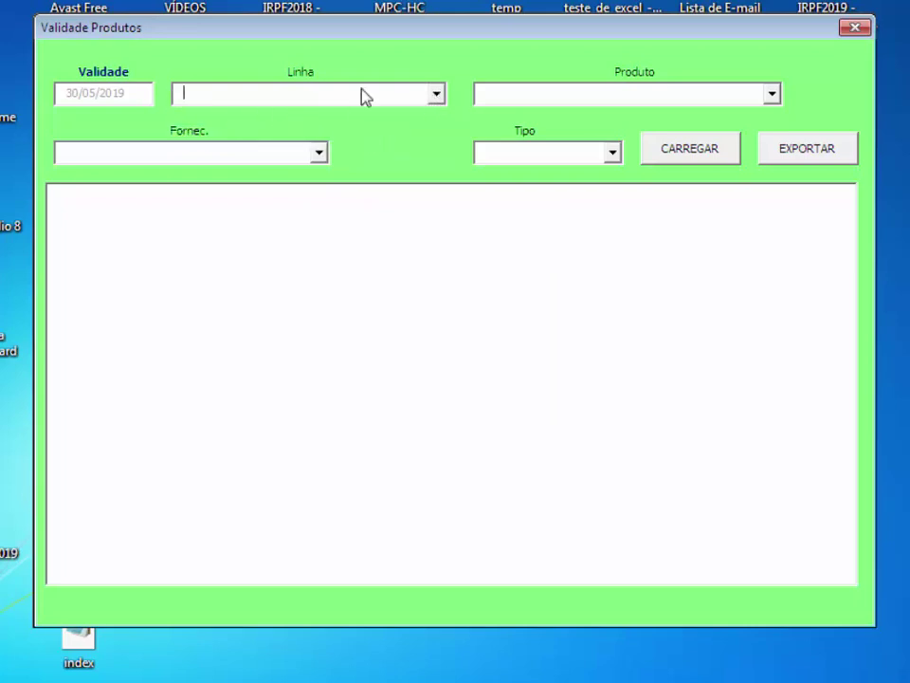
click(612, 151)
click(577, 190)
click(690, 152)
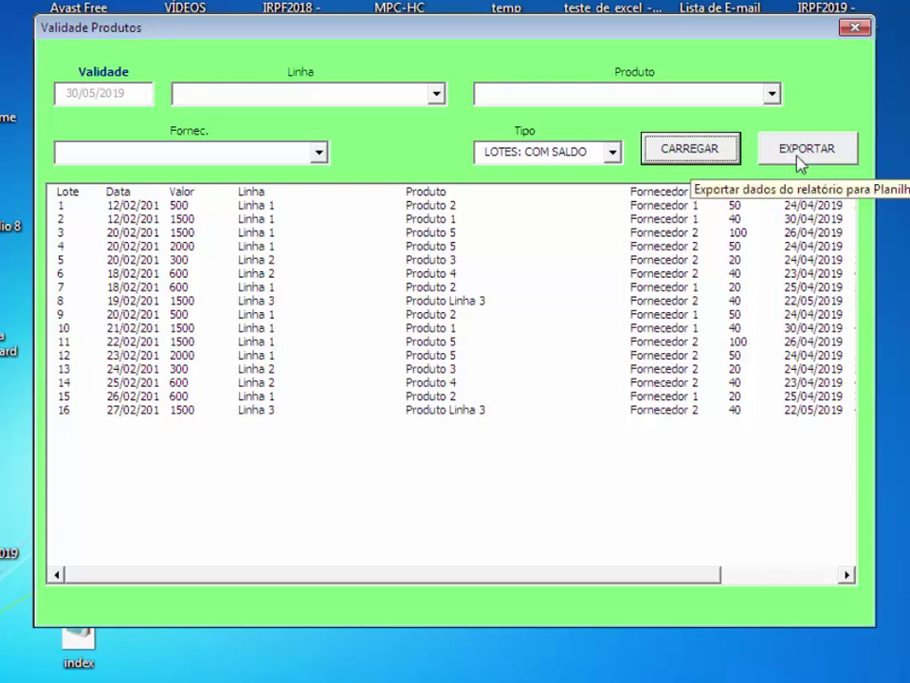
- Export the 16-lot expiry report and confirm generating it as a PDF
click(799, 158)
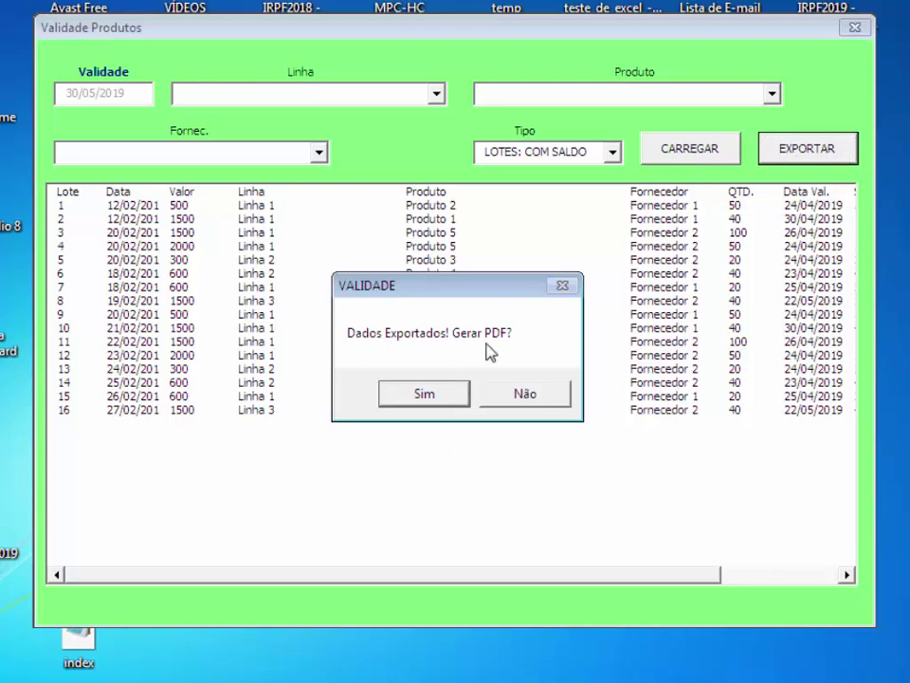
click(422, 396)
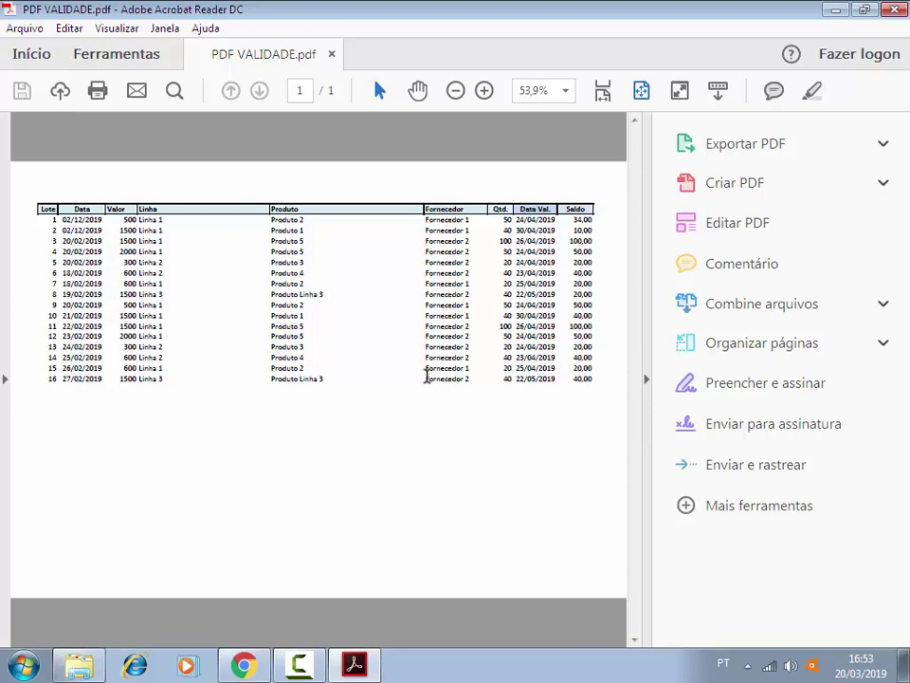
- Review VALIDADE.pdf with the tools pane collapsed, then close Acrobat Reader
click(646, 381)
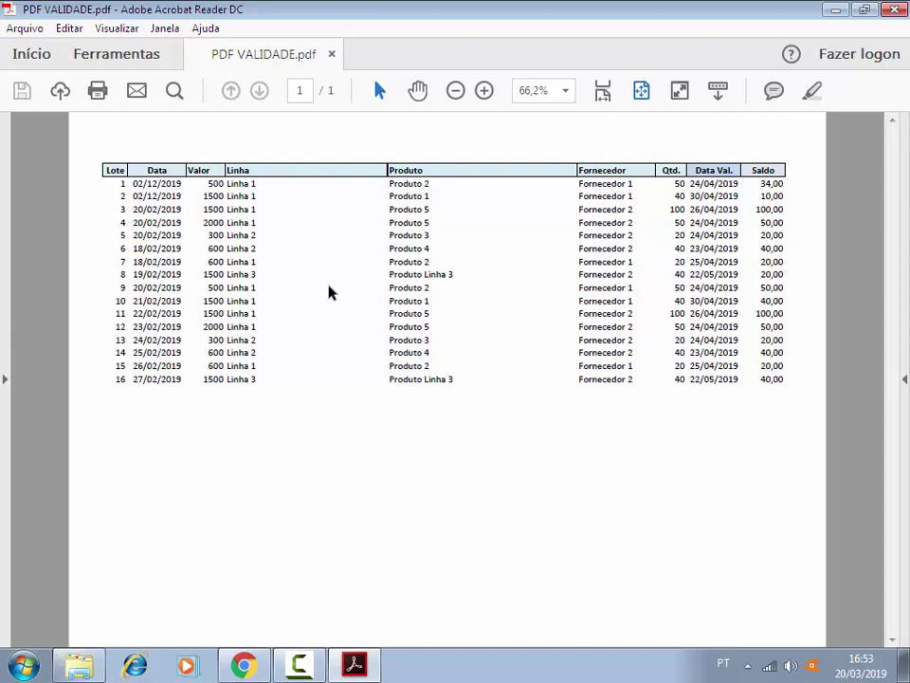
click(896, 11)
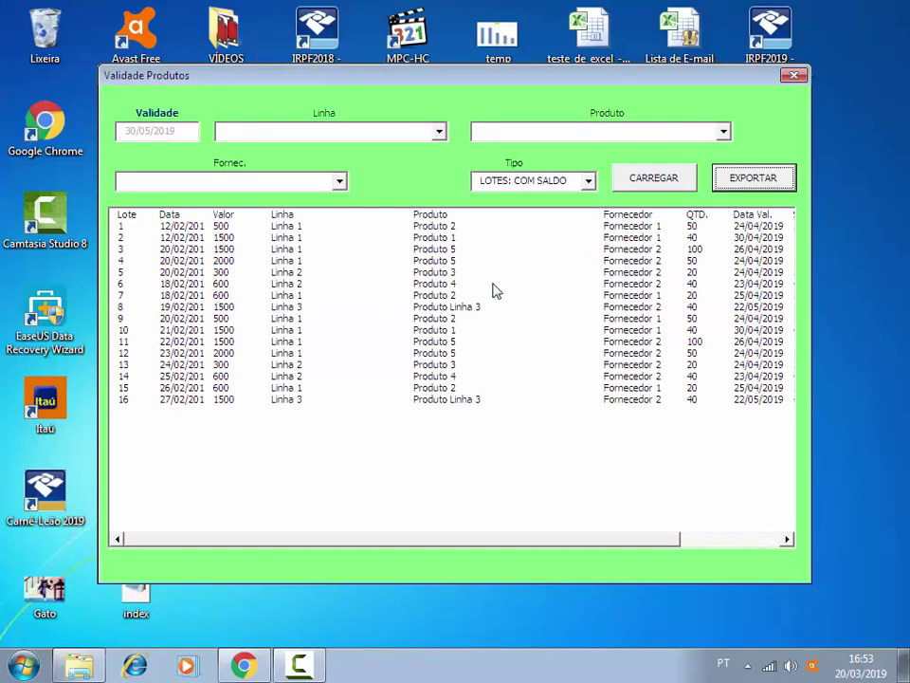